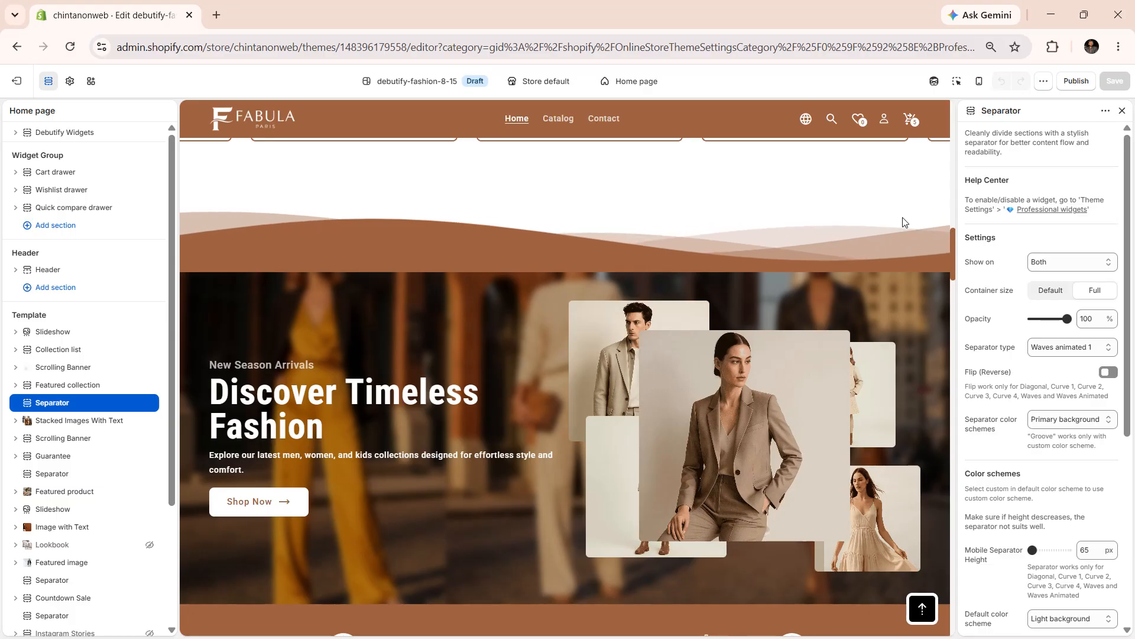
- Review the settings of the Separator section below Featured collection and its wave divider on the home page
scroll(987, 300, "down", 1)
scroll(987, 304, "down", 4)
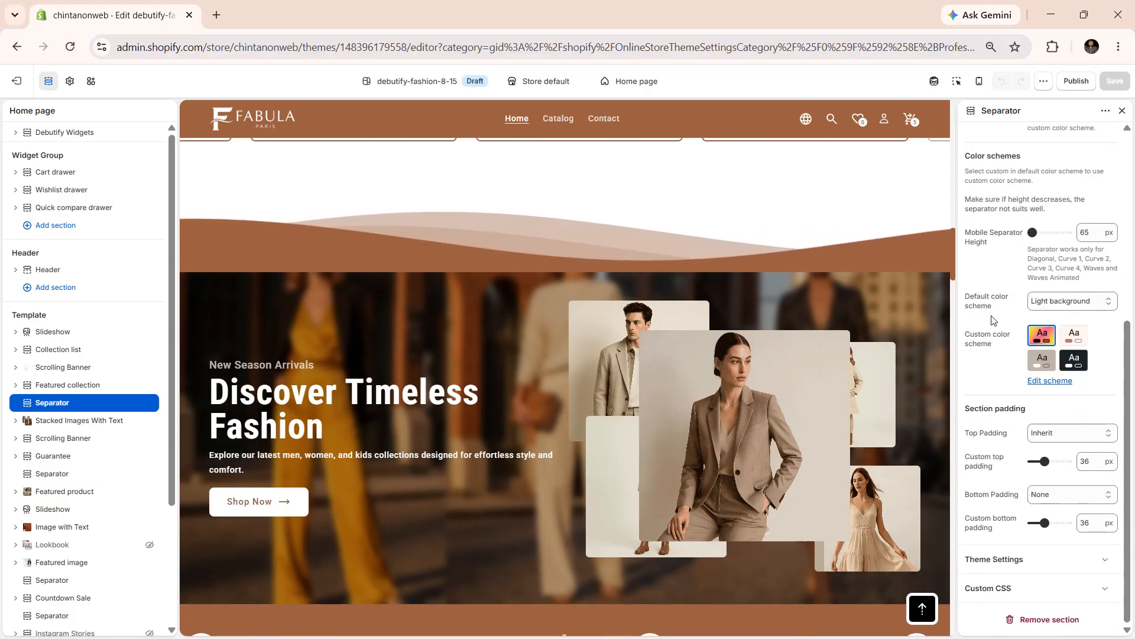
scroll(991, 453, "up", 2)
scroll(989, 452, "up", 3)
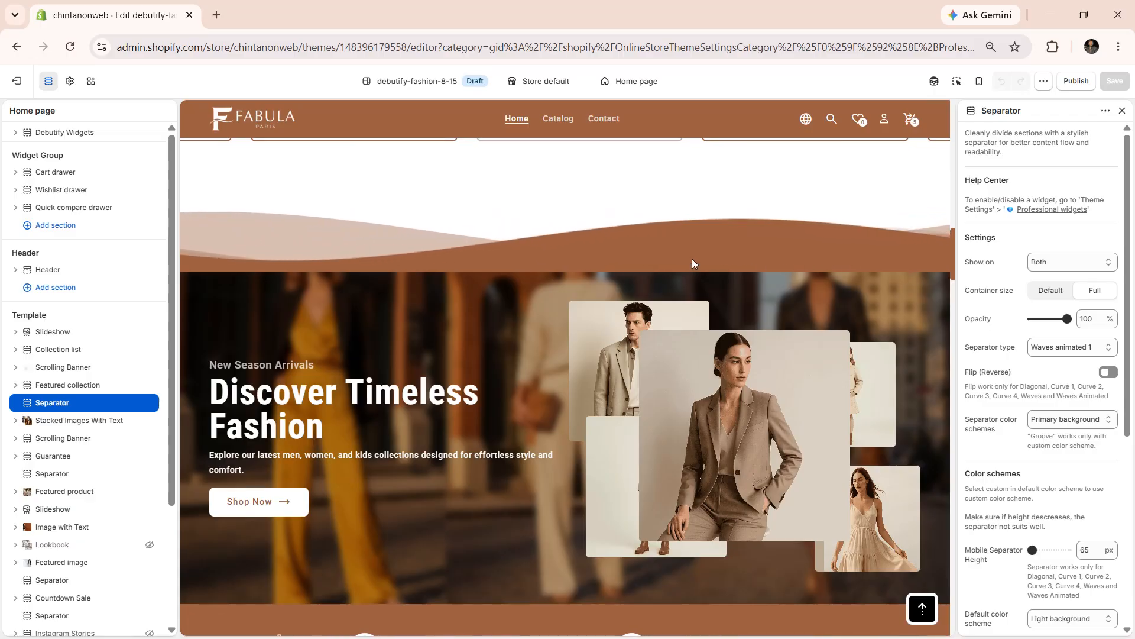
scroll(693, 258, "up", 20)
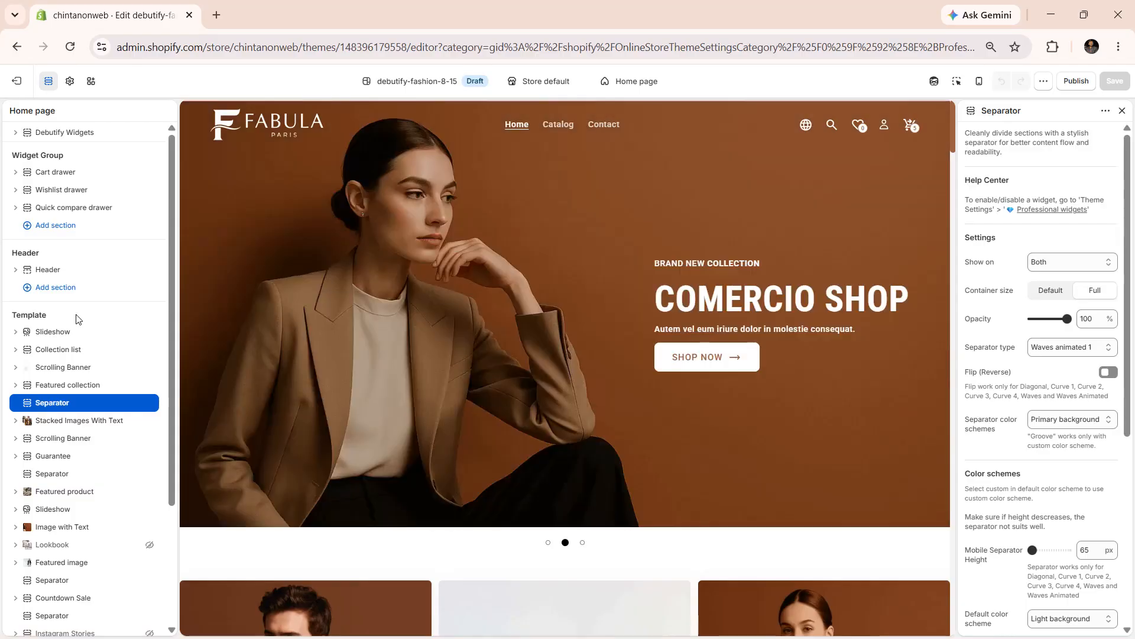
left_click(59, 400)
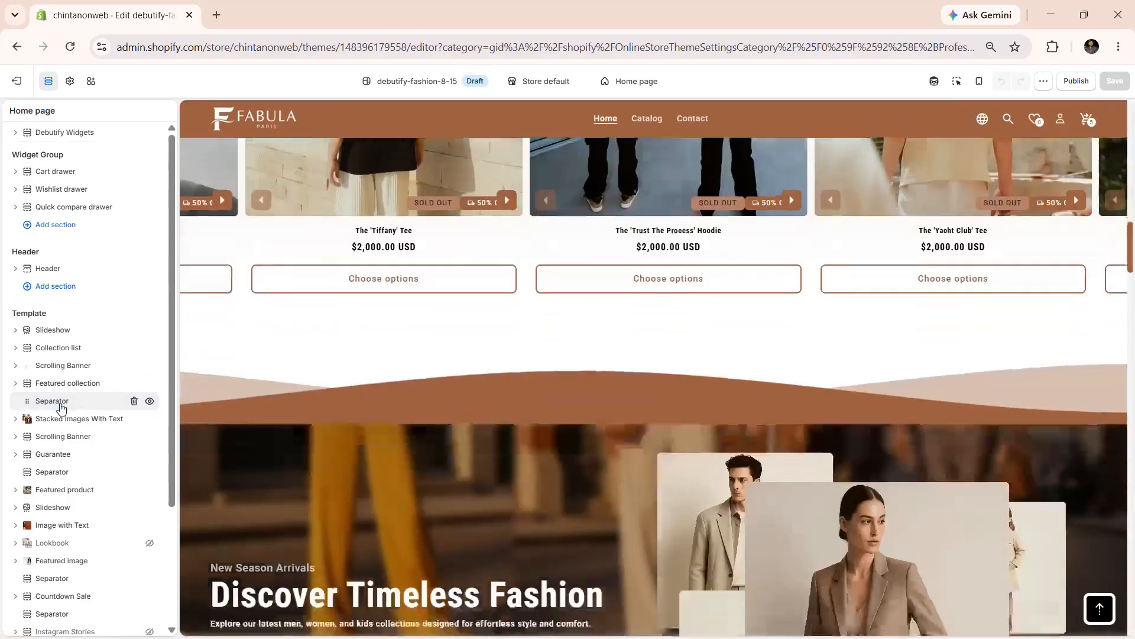
left_click(61, 405)
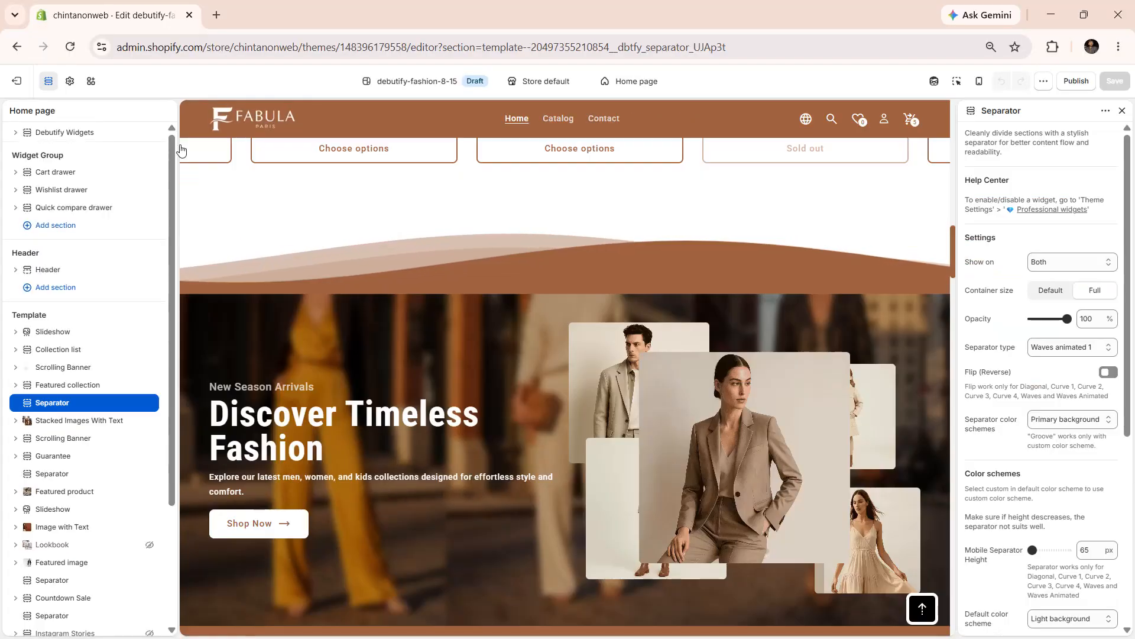
- Check the Separator toggle among the Professional widgets in the theme settings, and return to the home page's Separator section
left_click(70, 81)
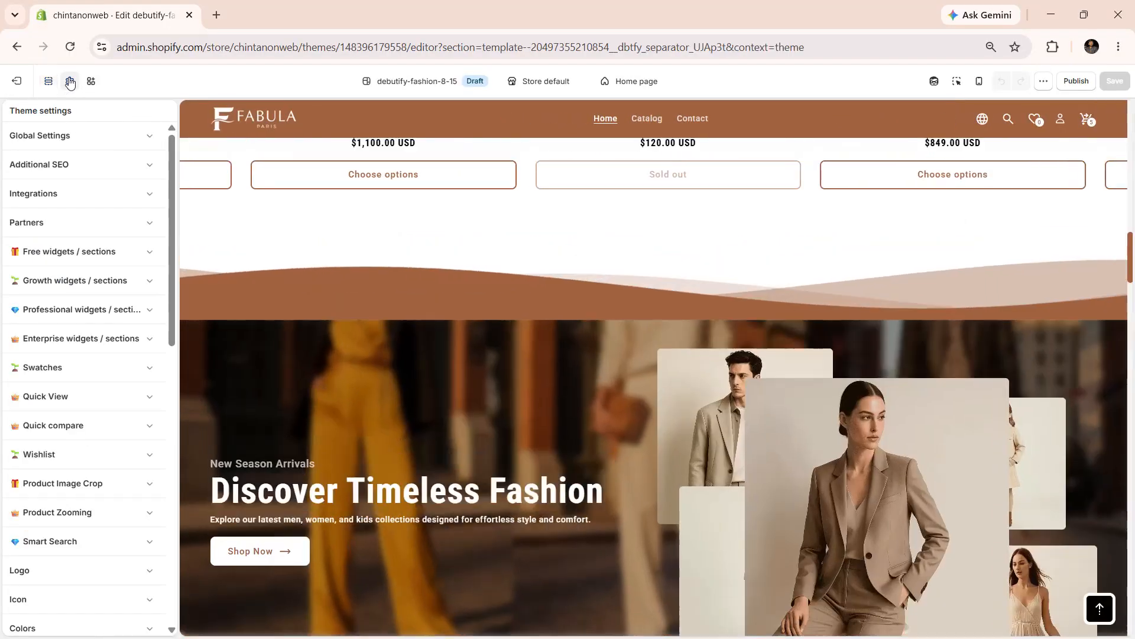
left_click(68, 312)
scroll(43, 450, "down", 16)
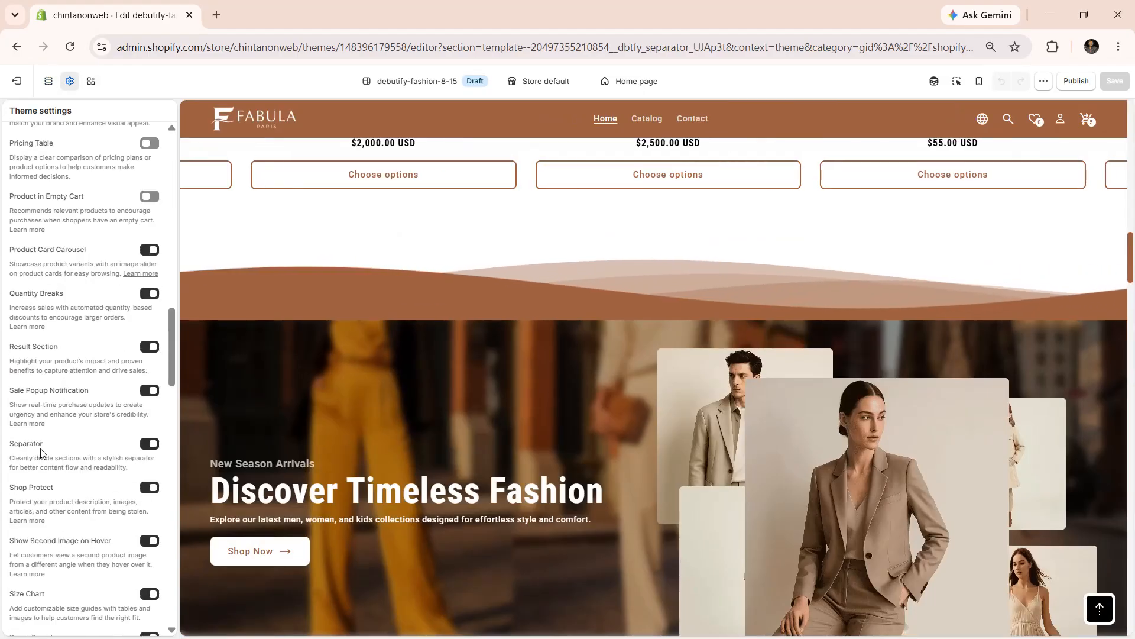
left_click(50, 87)
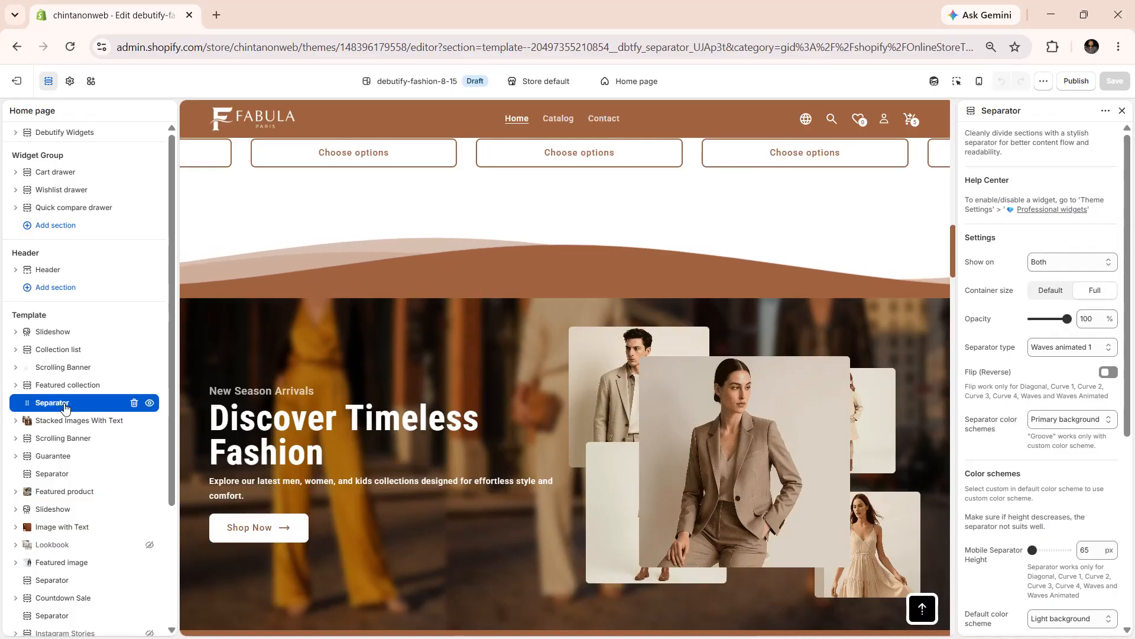
- Search the sections that can be added to the template for "sep", and close the search without adding one
scroll(65, 408, "down", 3)
left_click(53, 560)
type("se")
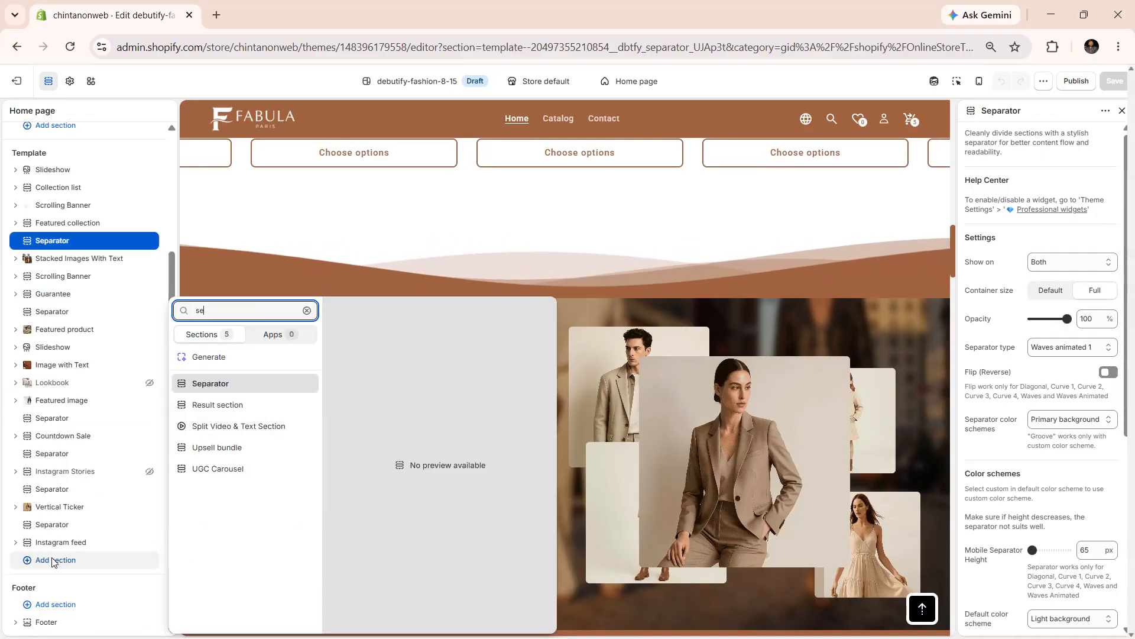
type("p")
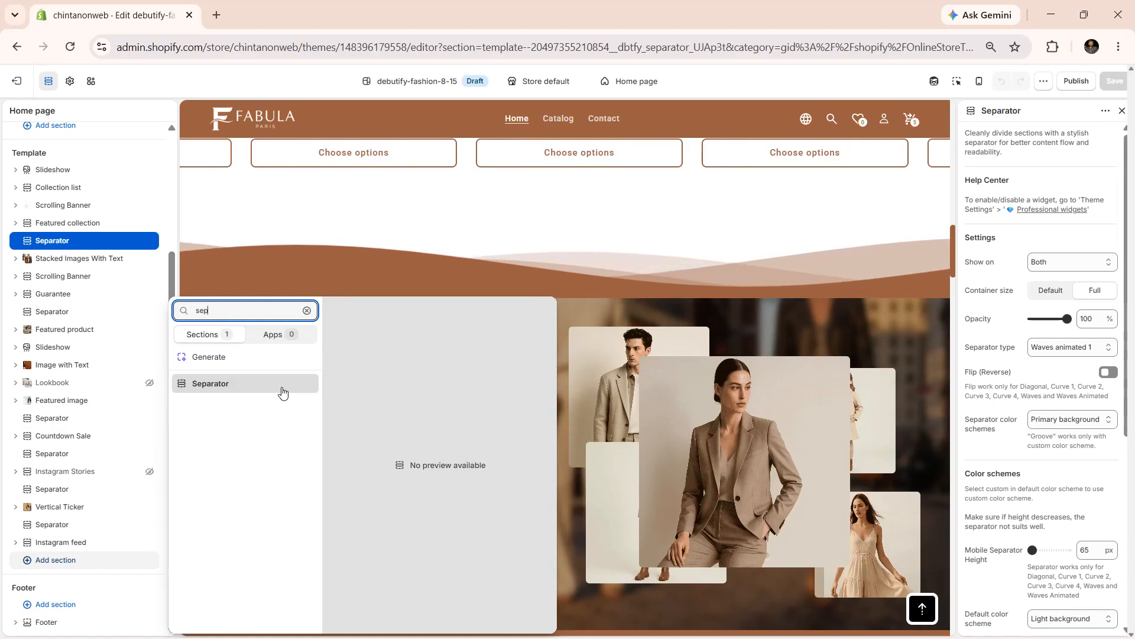
left_click(983, 272)
- Try the Default container size and 49% opacity on the separator, restoring Full and 100%
left_click(1050, 262)
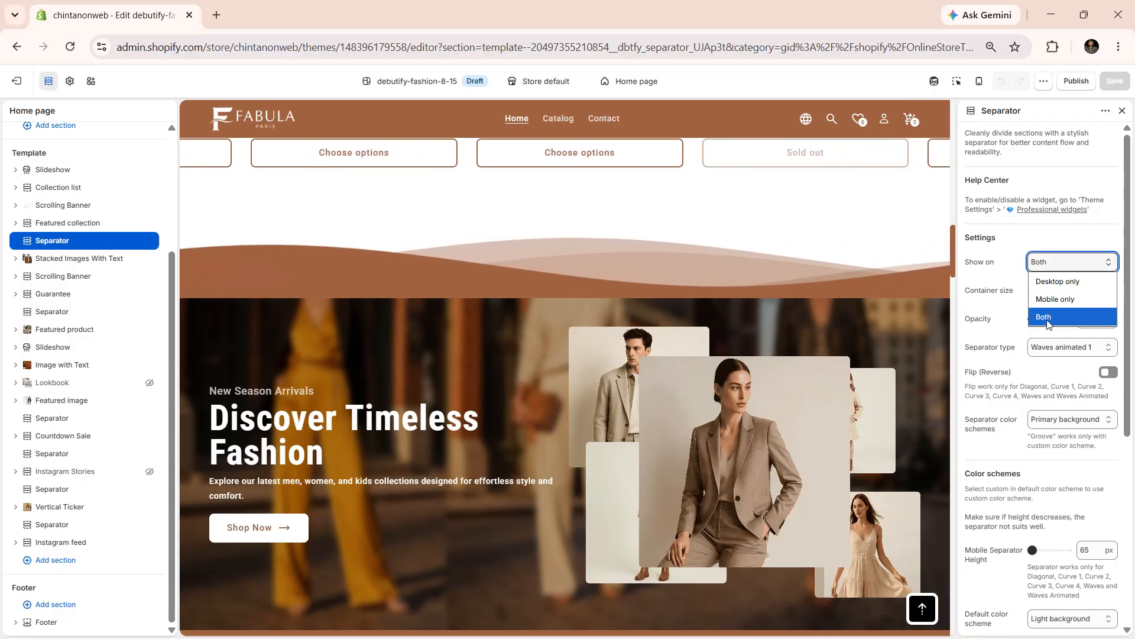
left_click(997, 311)
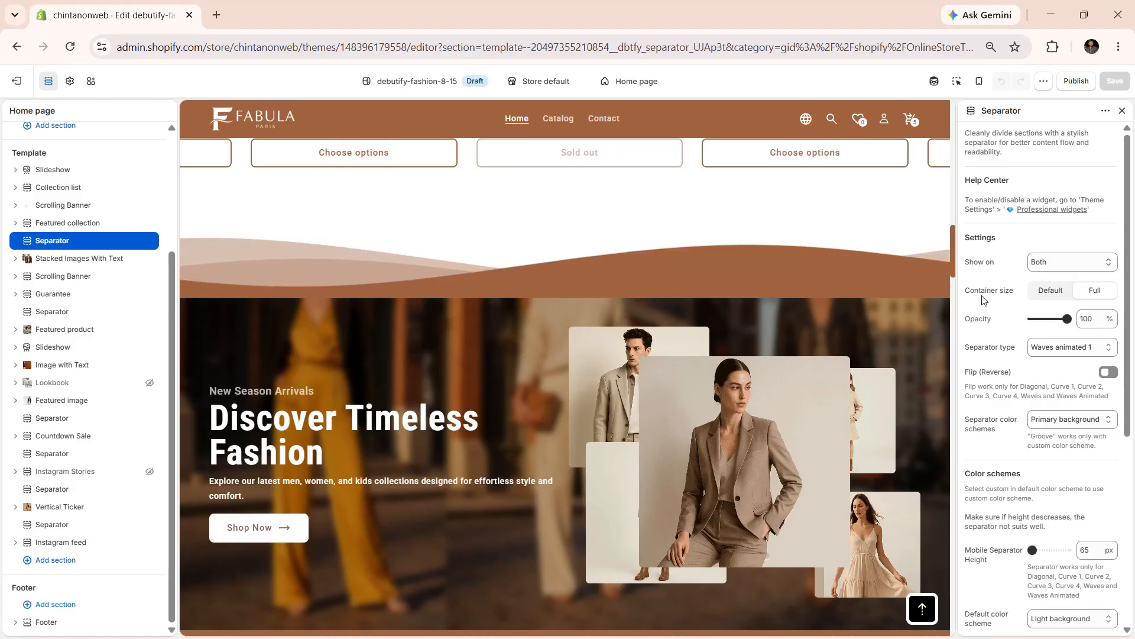
left_click(1058, 300)
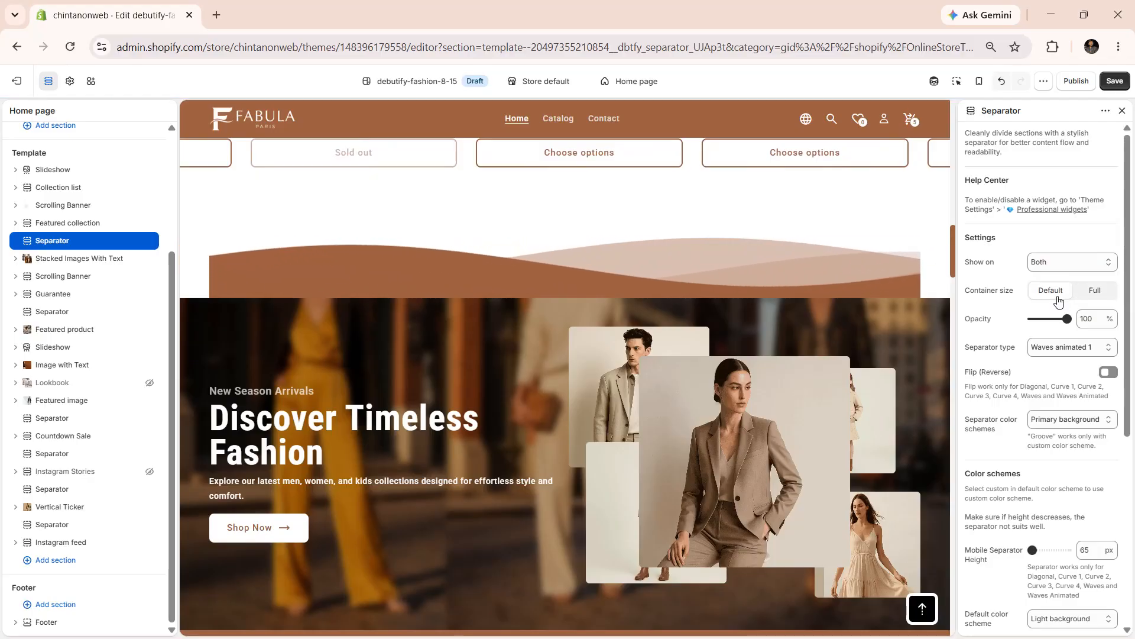
left_click(1094, 296)
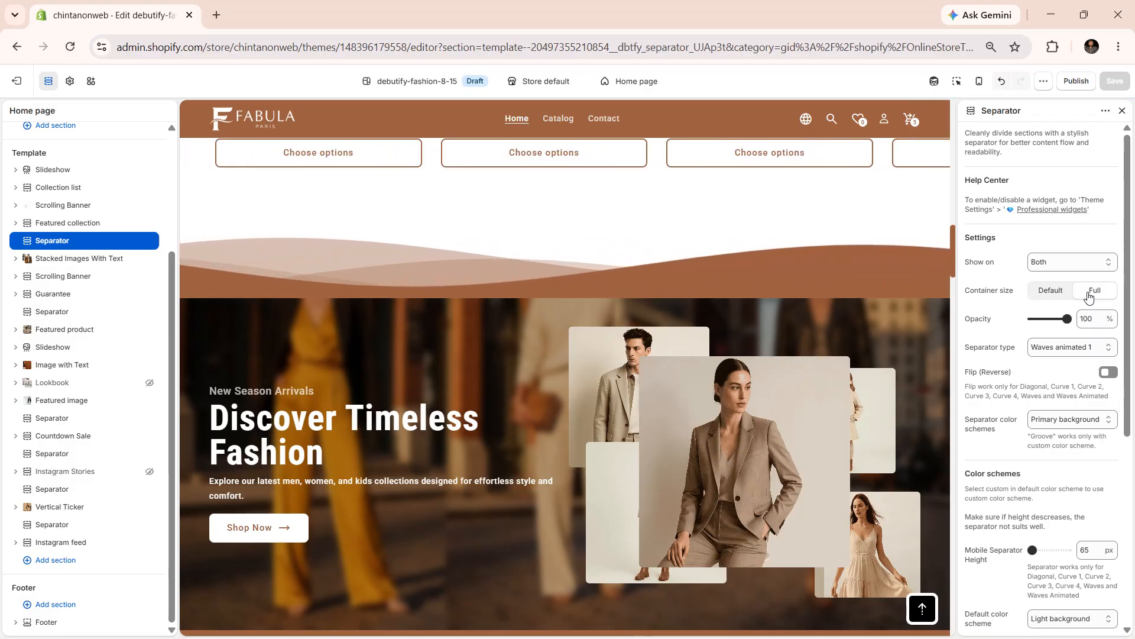
left_click_drag(1067, 319, 1049, 320)
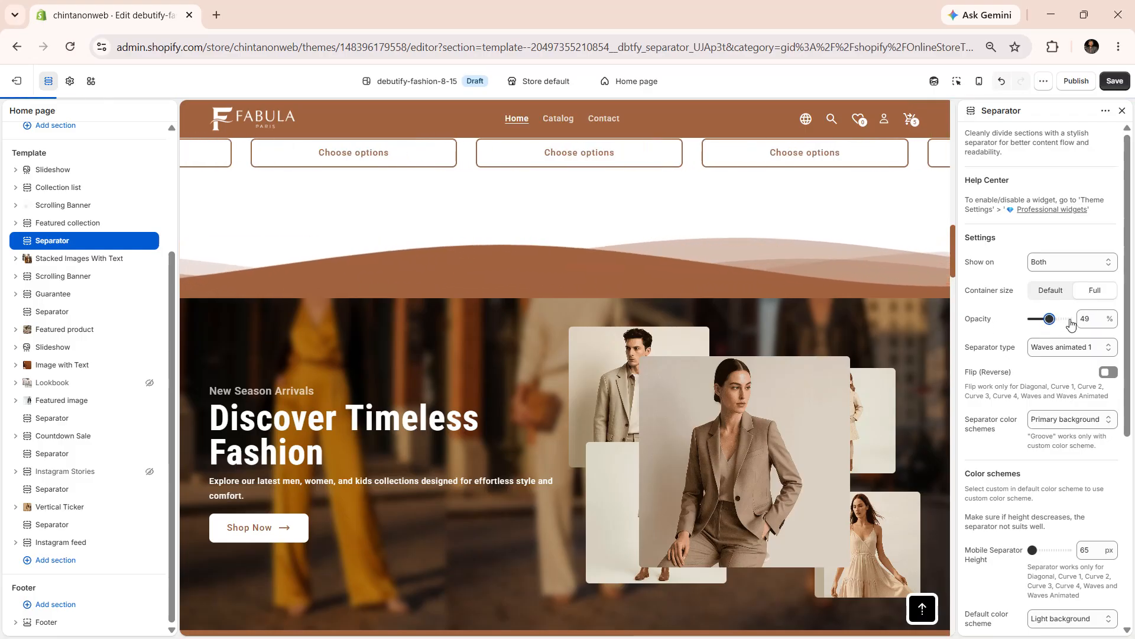
left_click_drag(1049, 320, 1063, 320)
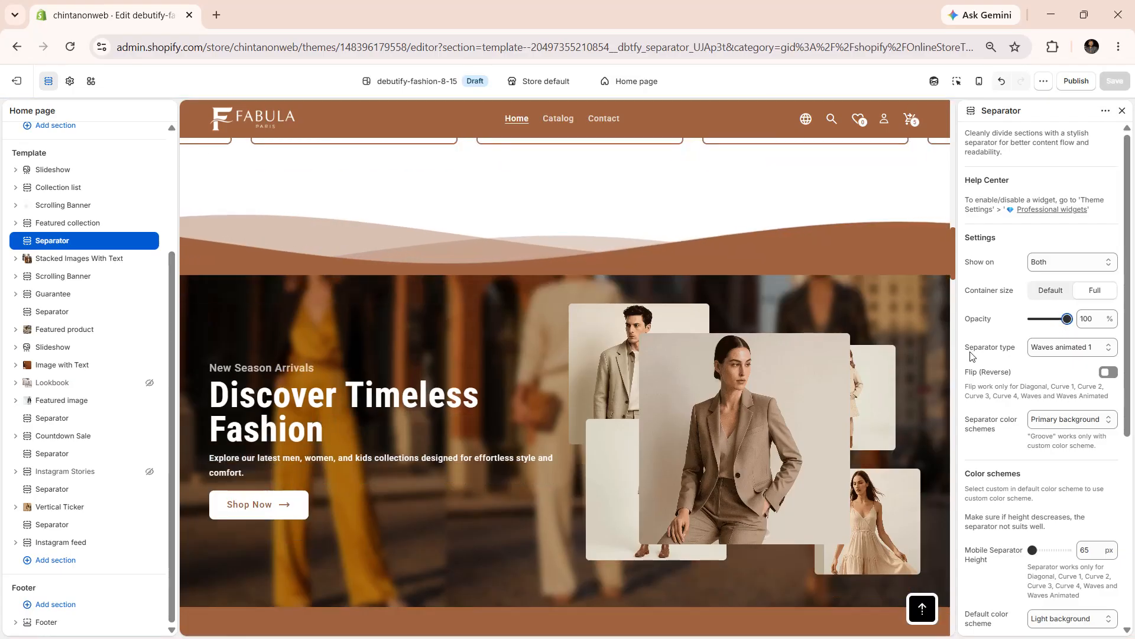
- Preview the separator types one after another from Straight through the curve and wave styles, and set the type to Cloud
left_click(1068, 347)
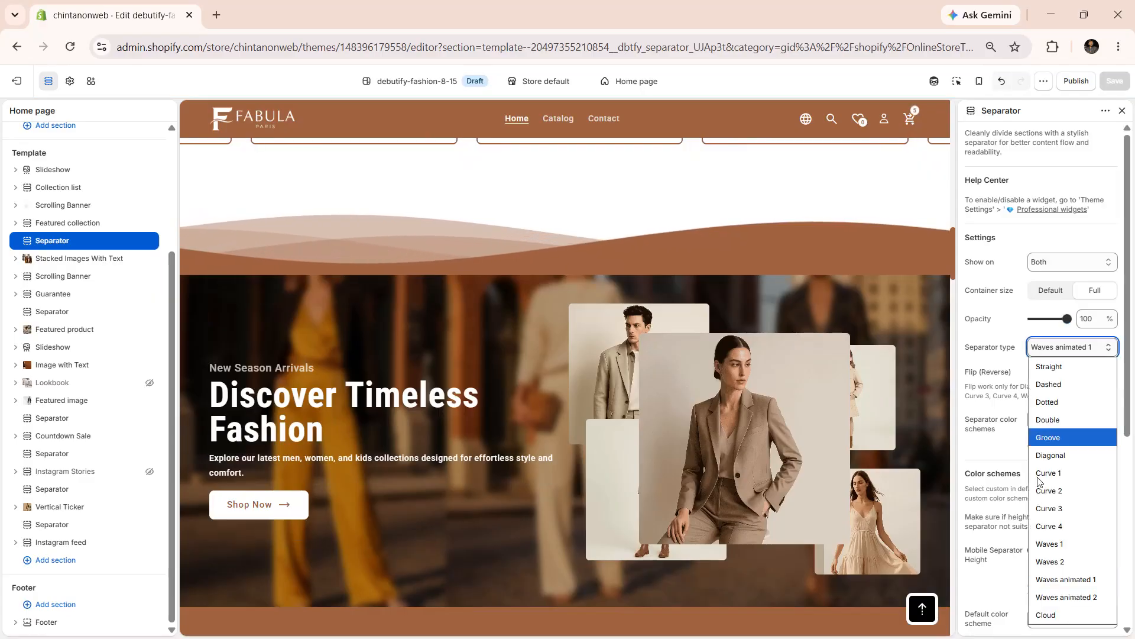
left_click(1048, 367)
key("Down")
key("Down")
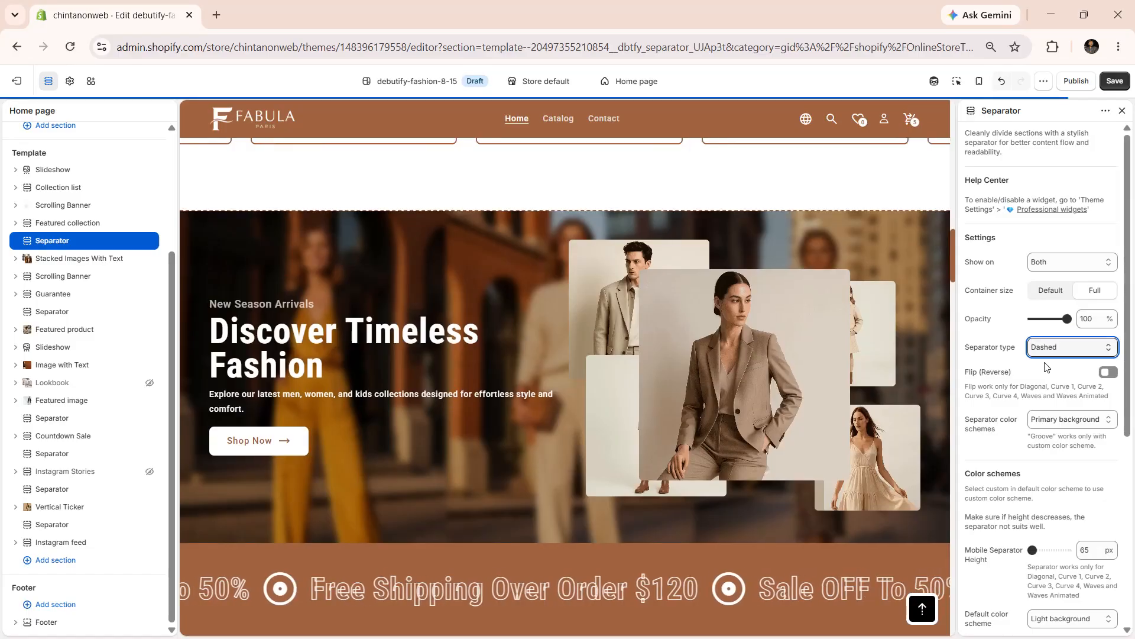
key("Down")
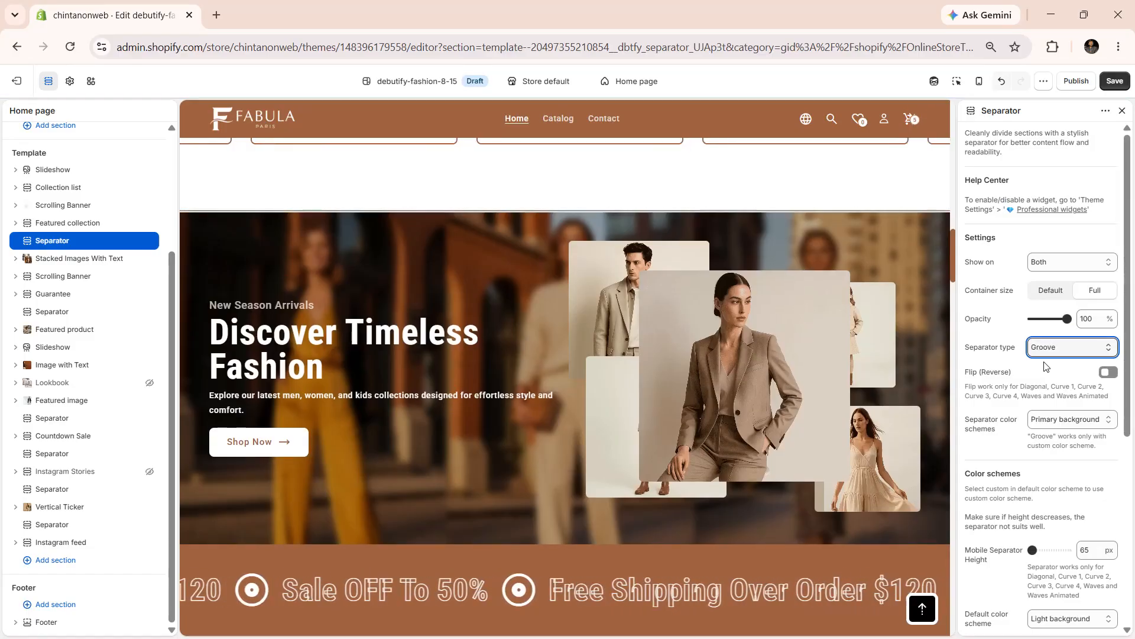
key("Down")
key("Down")
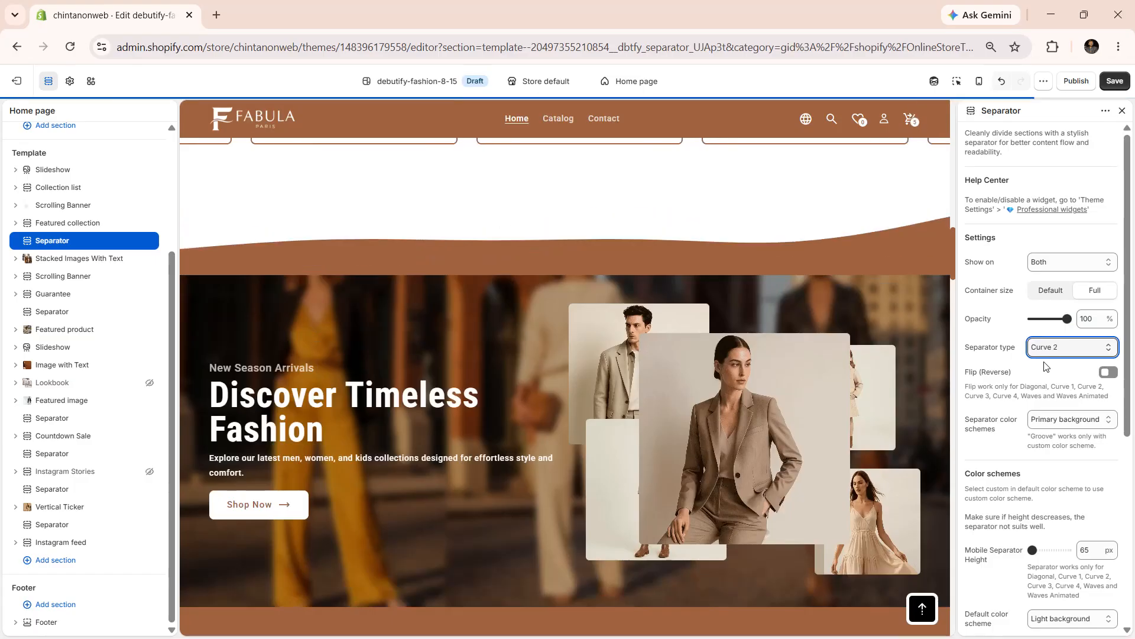
key("Down")
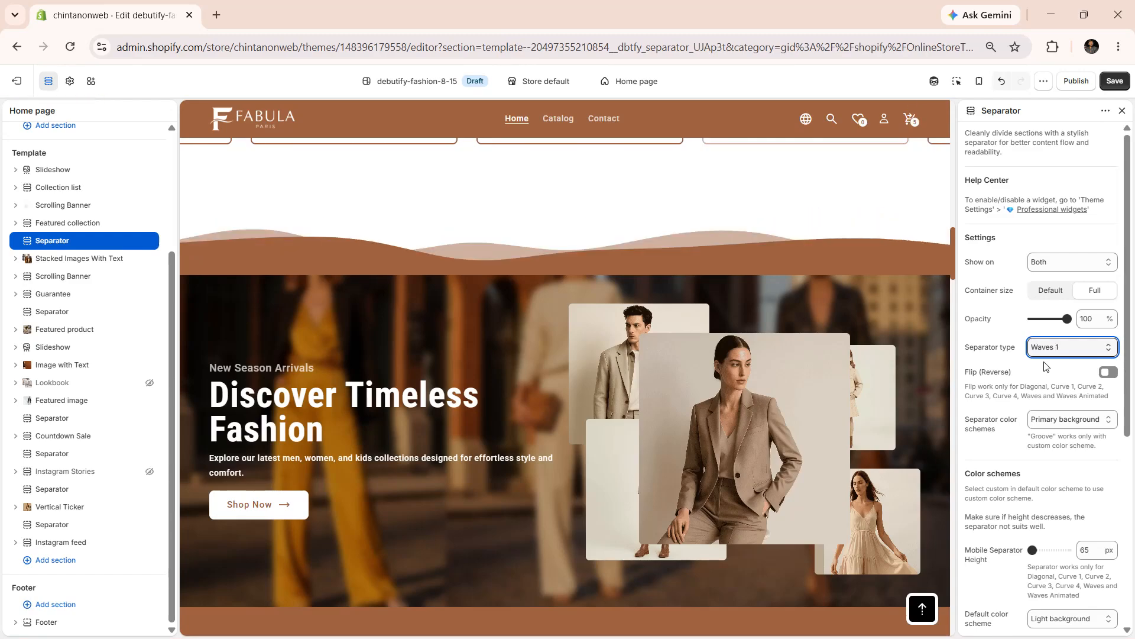
key("Down")
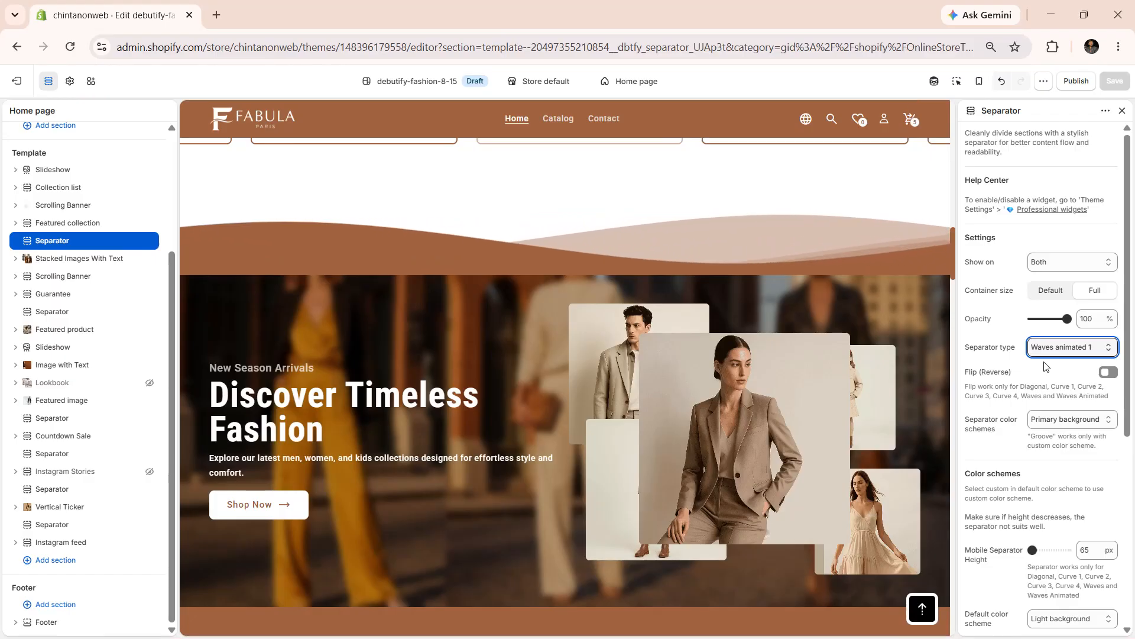
key("Down")
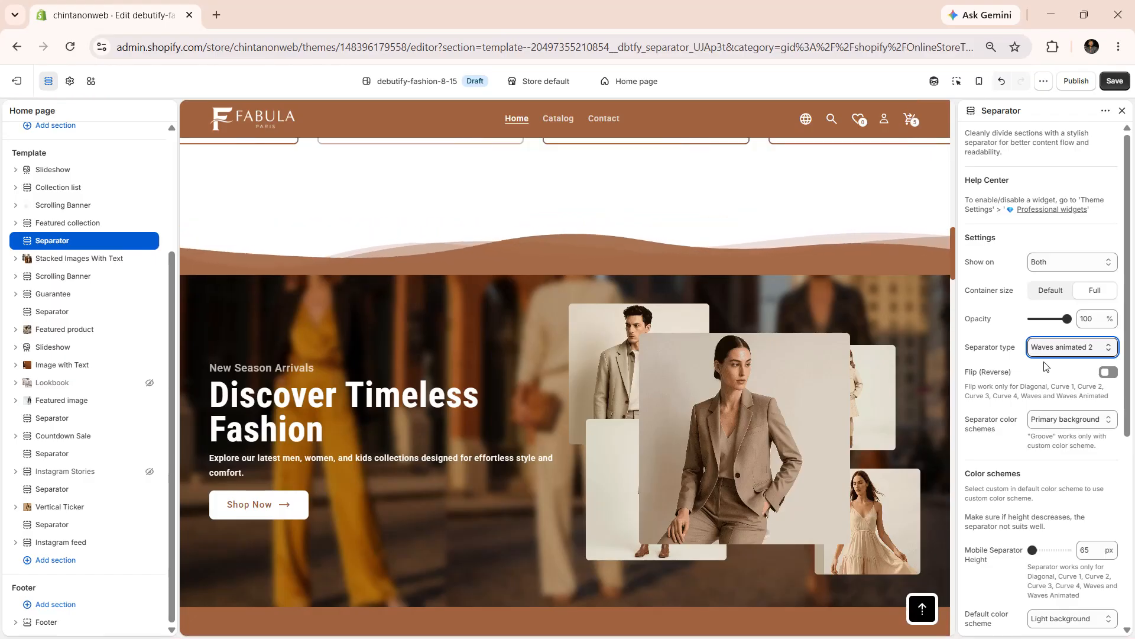
key("Down")
- Try Flip (Reverse) on the Cloud separator and switch it back off
left_click(975, 384)
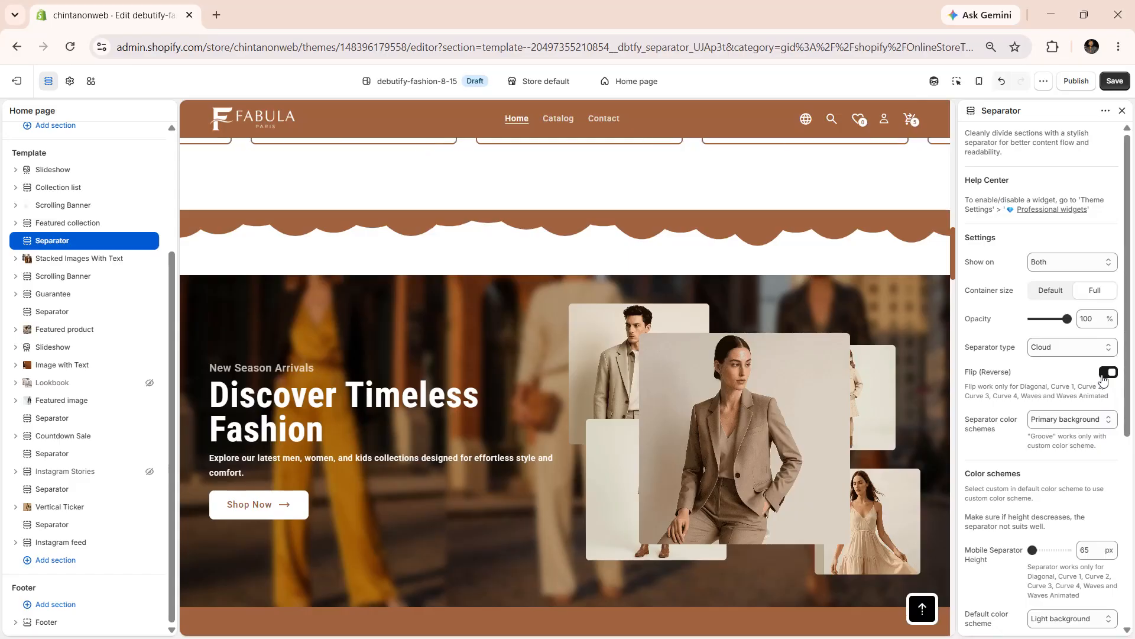
left_click(1107, 373)
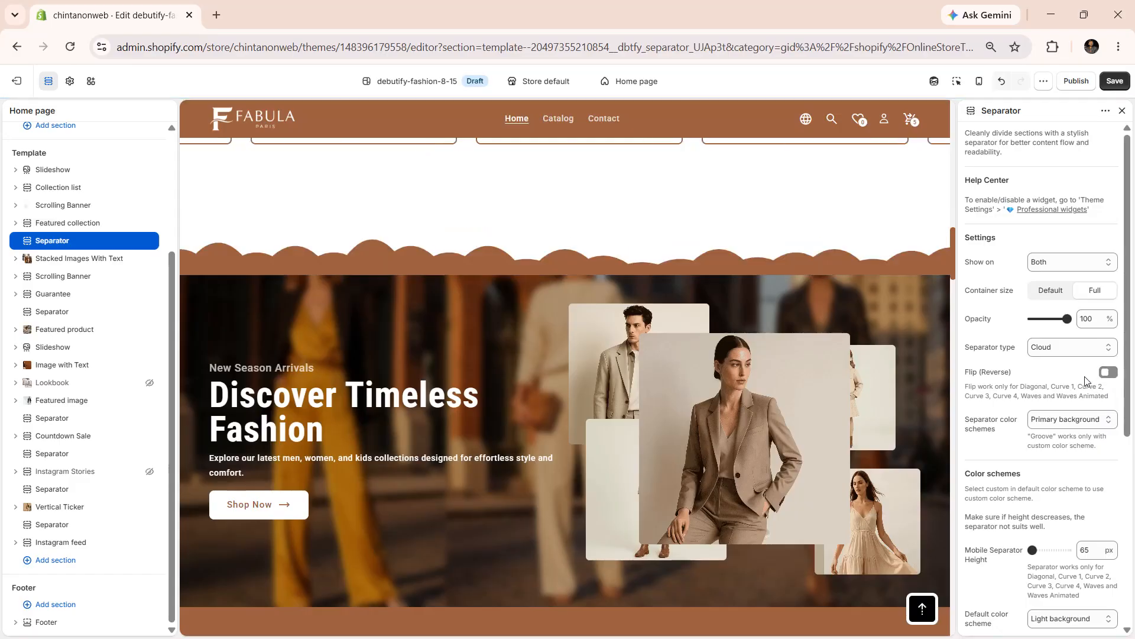
- Examine the choices for the separator color scheme and the default color scheme, along with the mobile separator height setting
left_click(1053, 420)
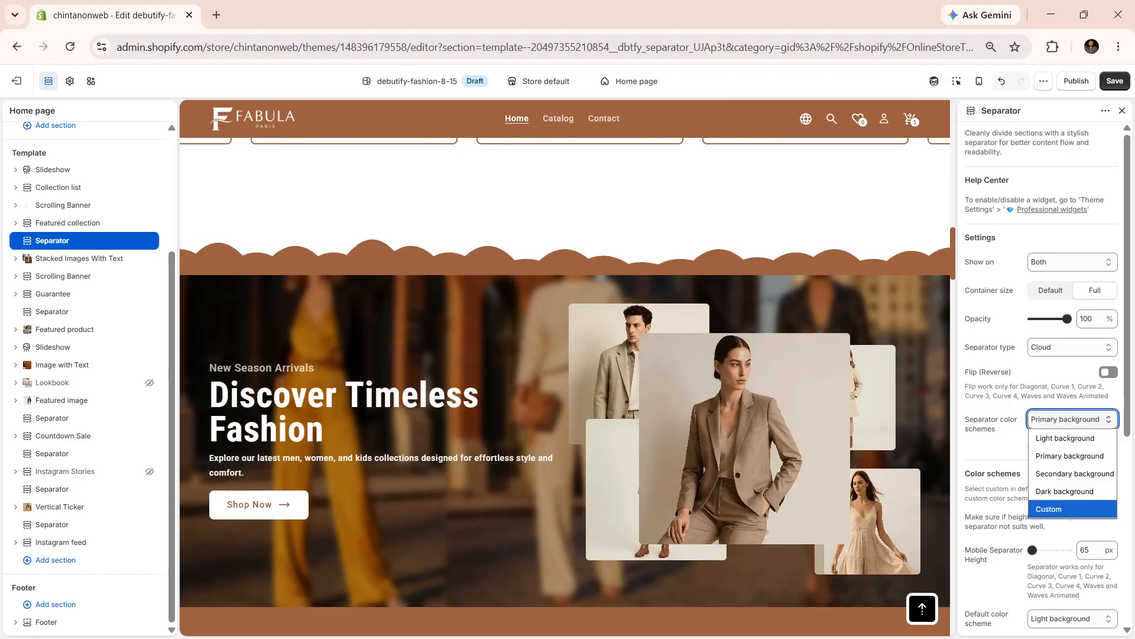
left_click(999, 563)
scroll(999, 553, "down", 2)
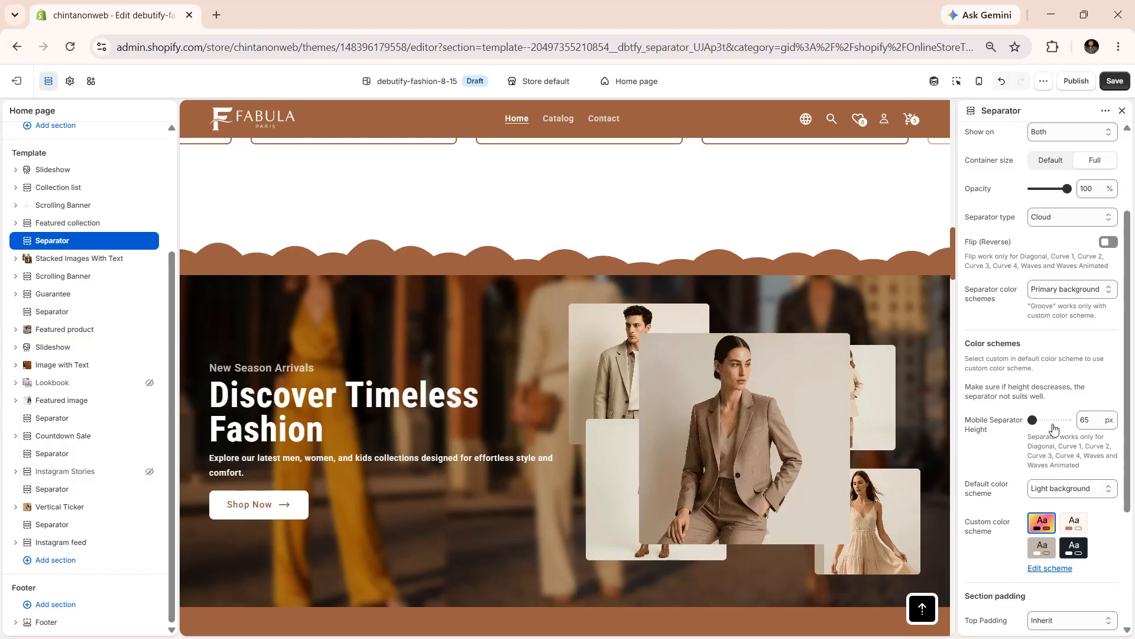
scroll(1004, 542, "up", 1)
scroll(1013, 542, "down", 1)
left_click(1047, 498)
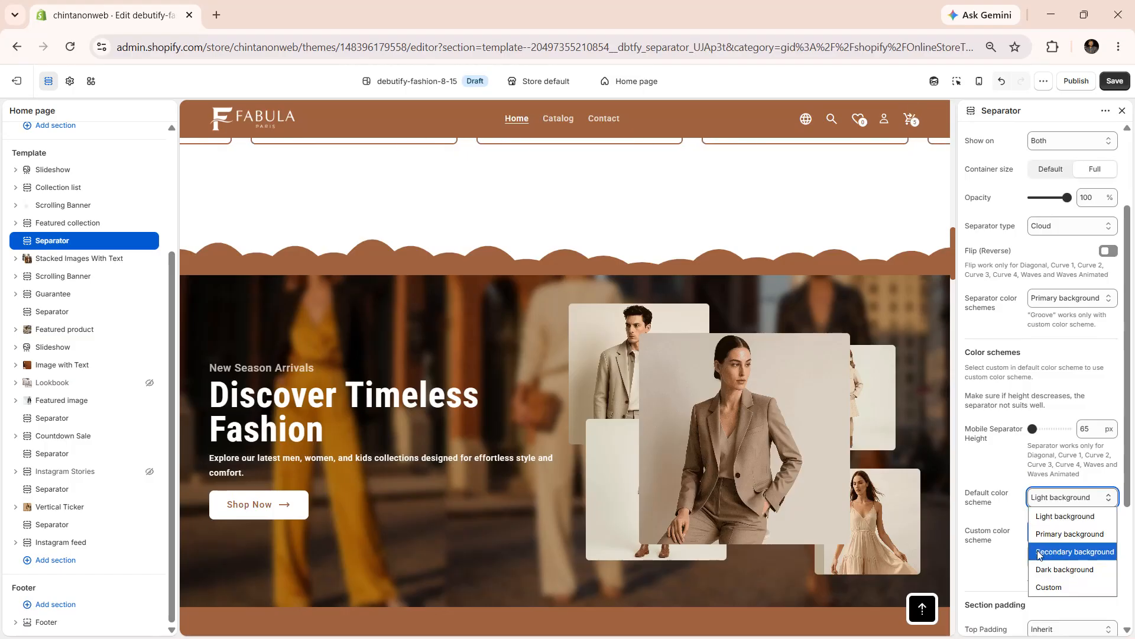
left_click(1048, 592)
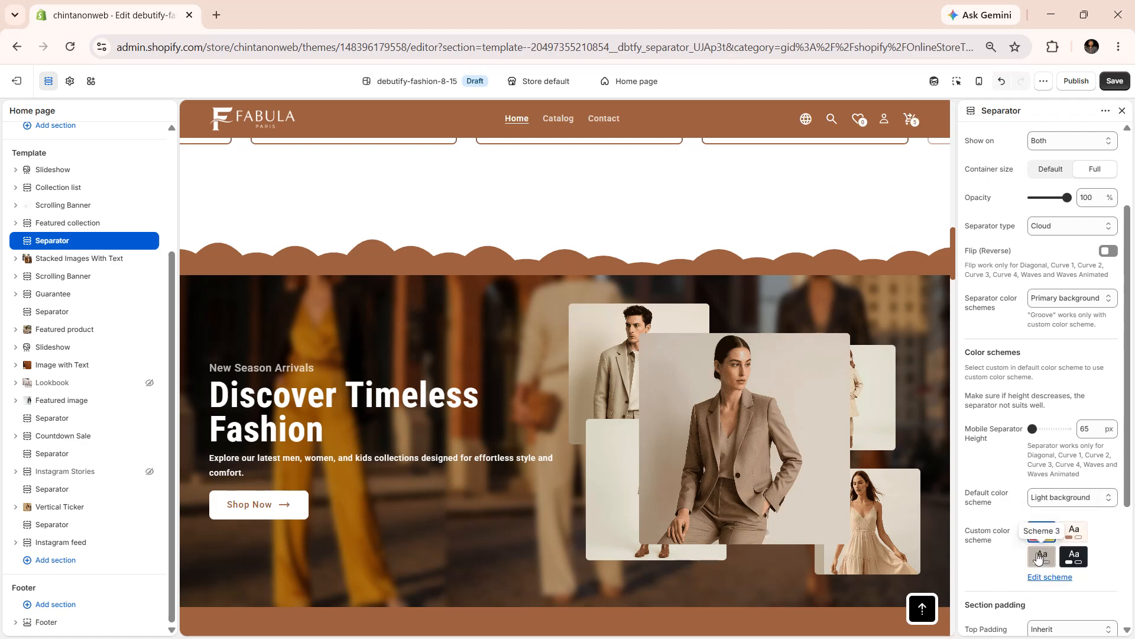
- Examine the top padding and bottom padding choices in the separator's section padding settings
scroll(997, 598, "up", 1)
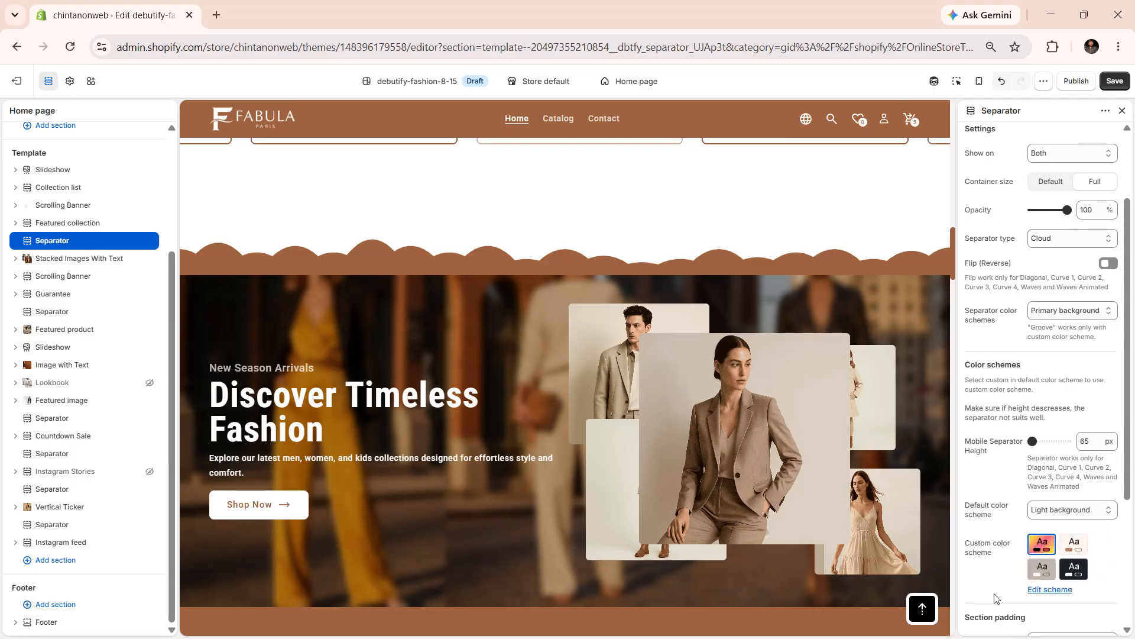
scroll(995, 598, "down", 3)
left_click(1034, 491)
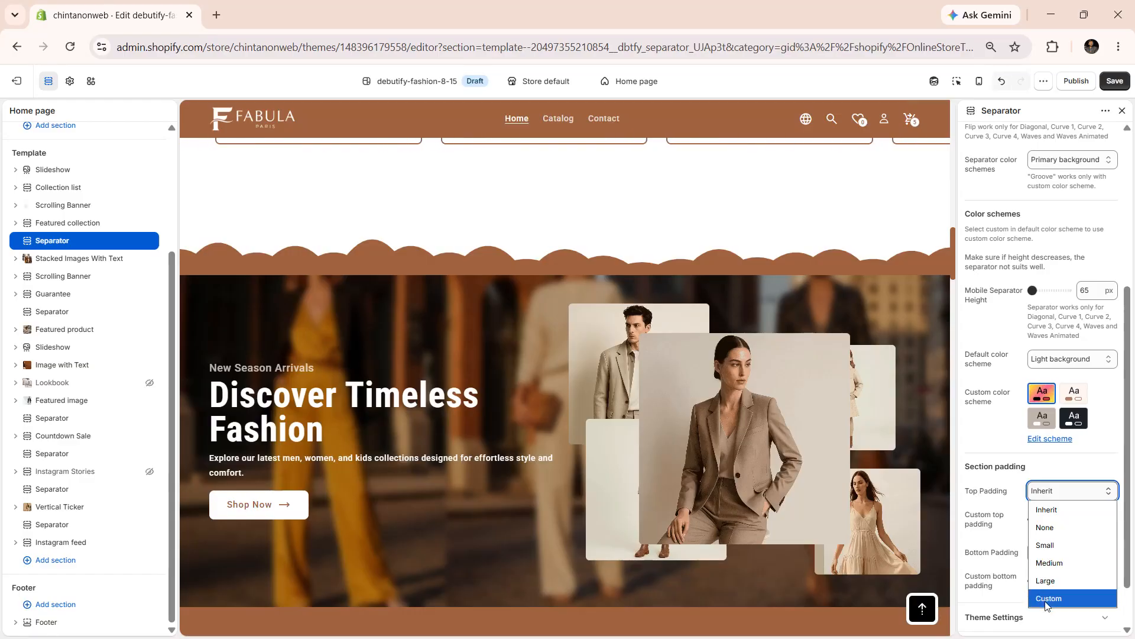
left_click(1001, 533)
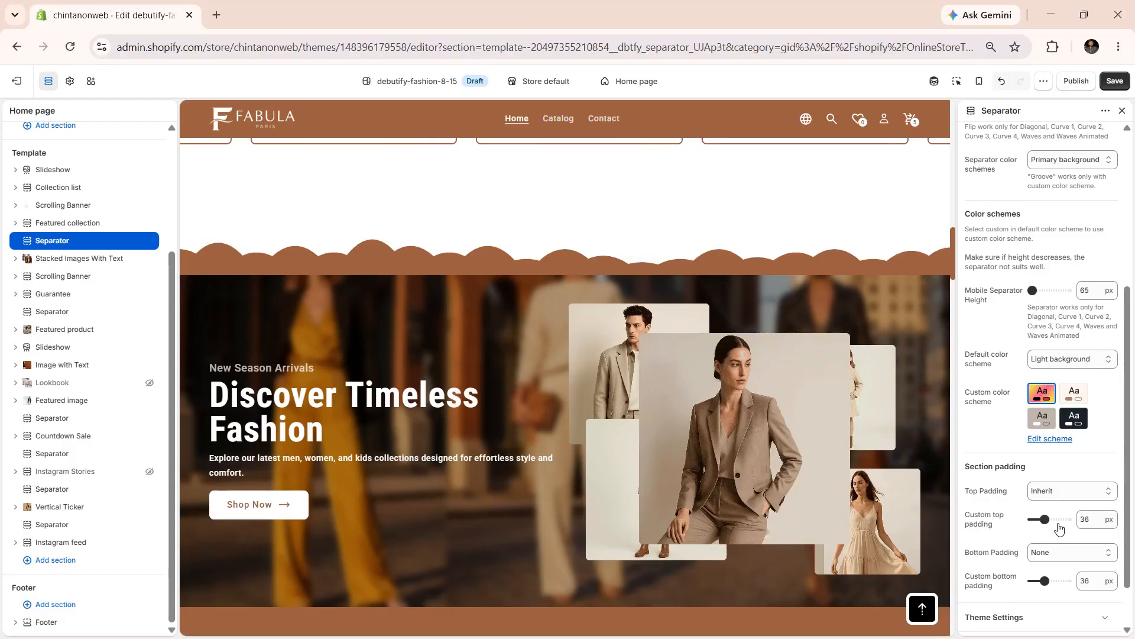
left_click(1038, 557)
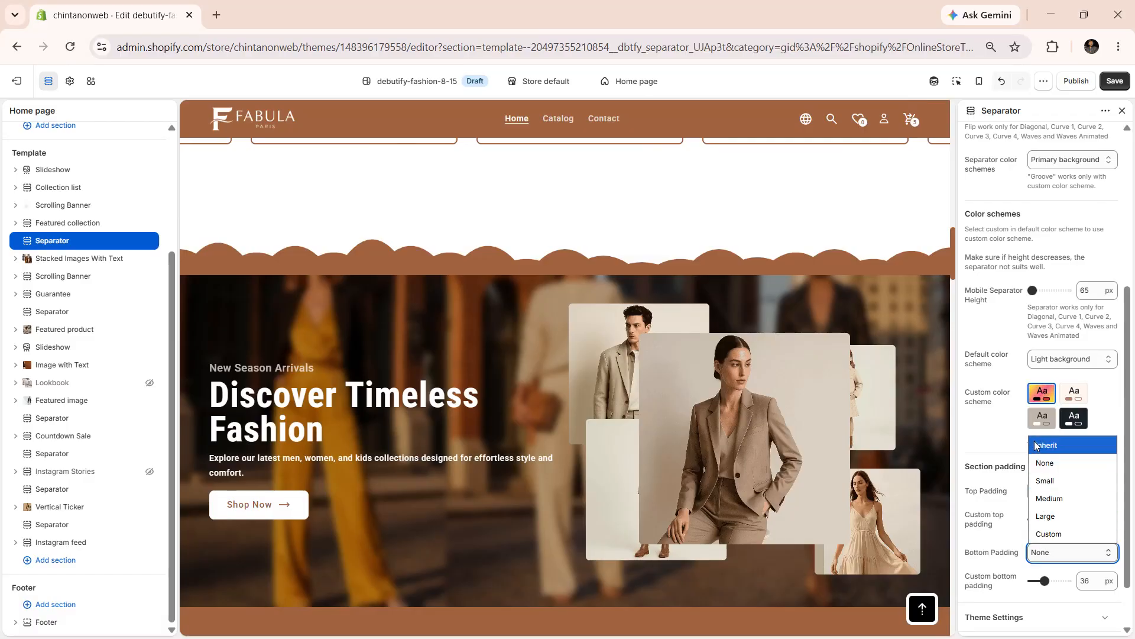
left_click(990, 558)
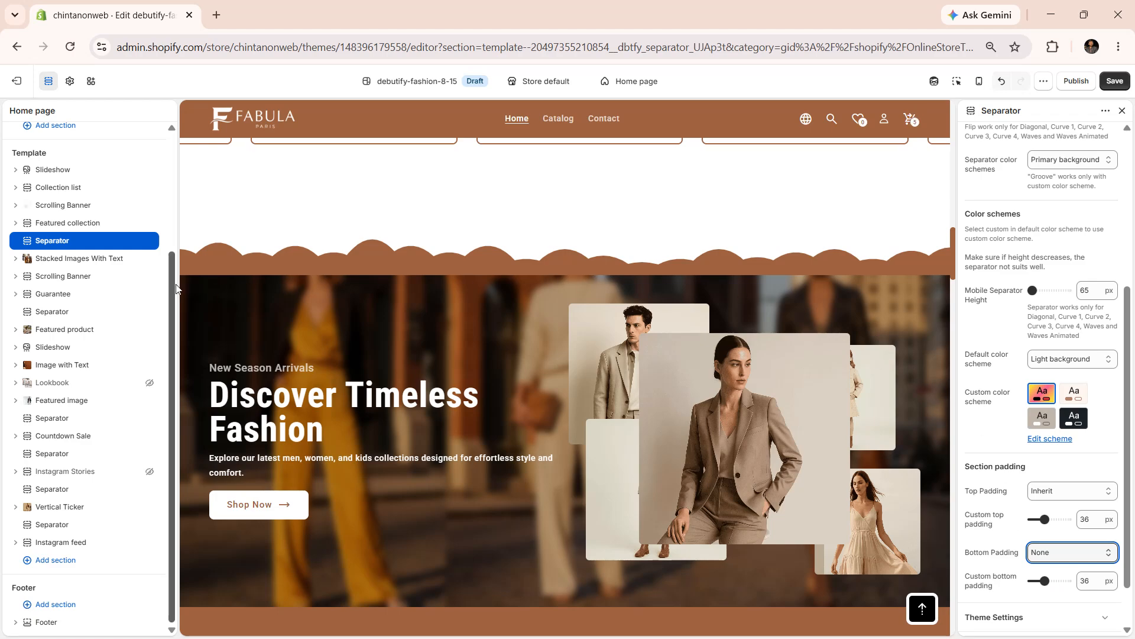
scroll(182, 283, "up", 1)
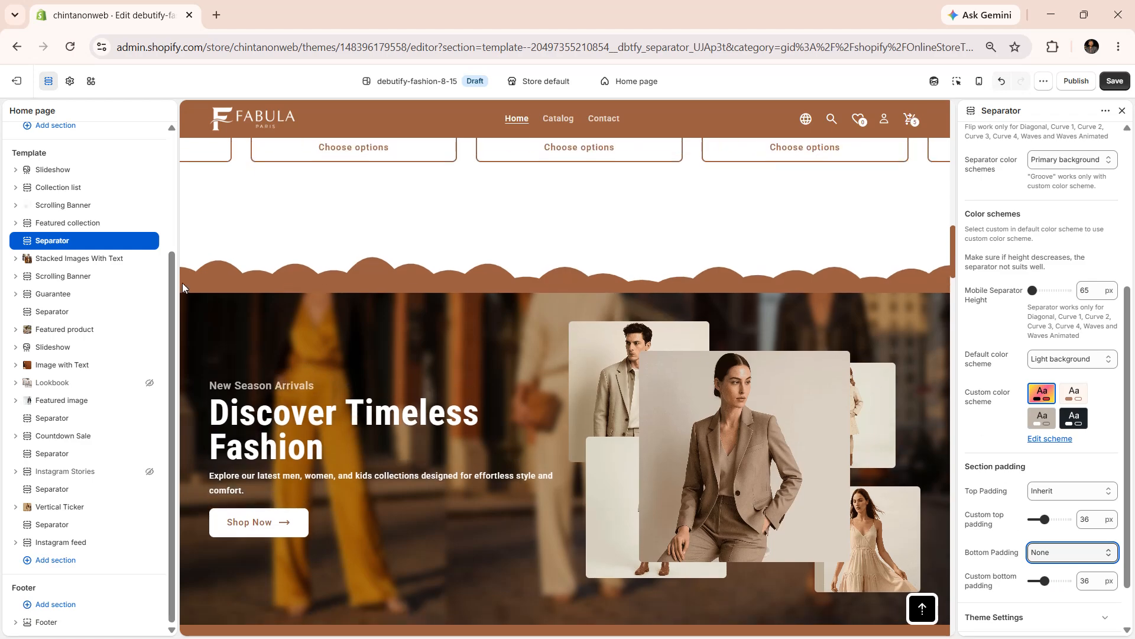